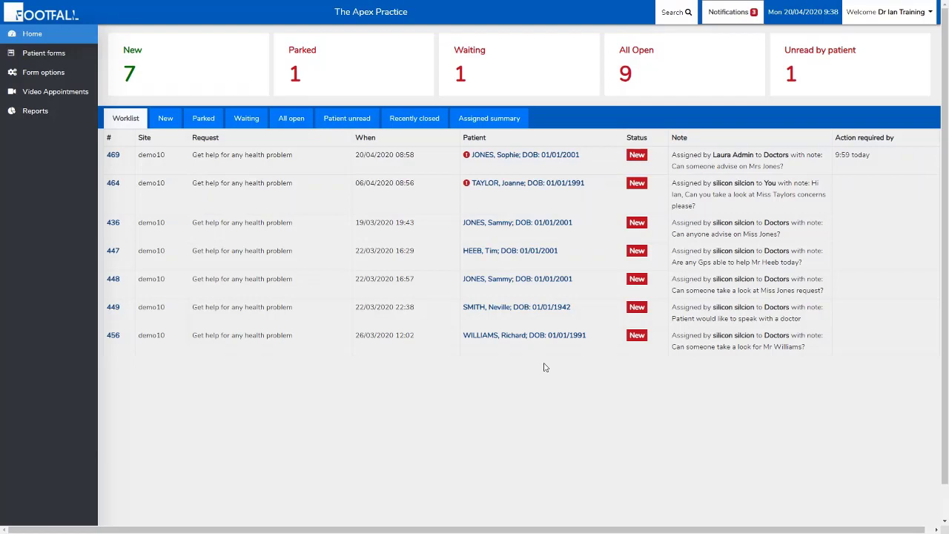
Open patient request 469 at the top of the Home worklist.
click(537, 157)
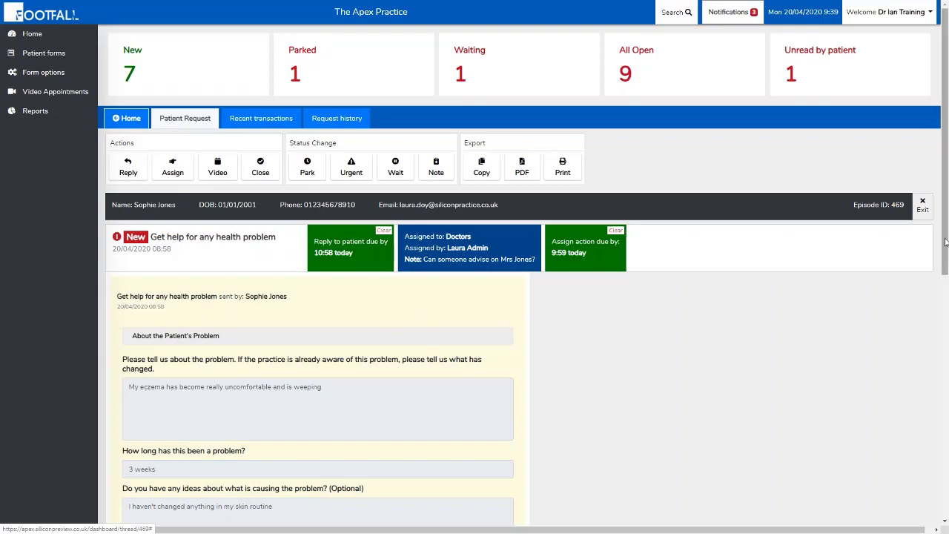
Scroll through the eczema request details asking for steroid cream by online message.
drag(945, 259, 927, 222)
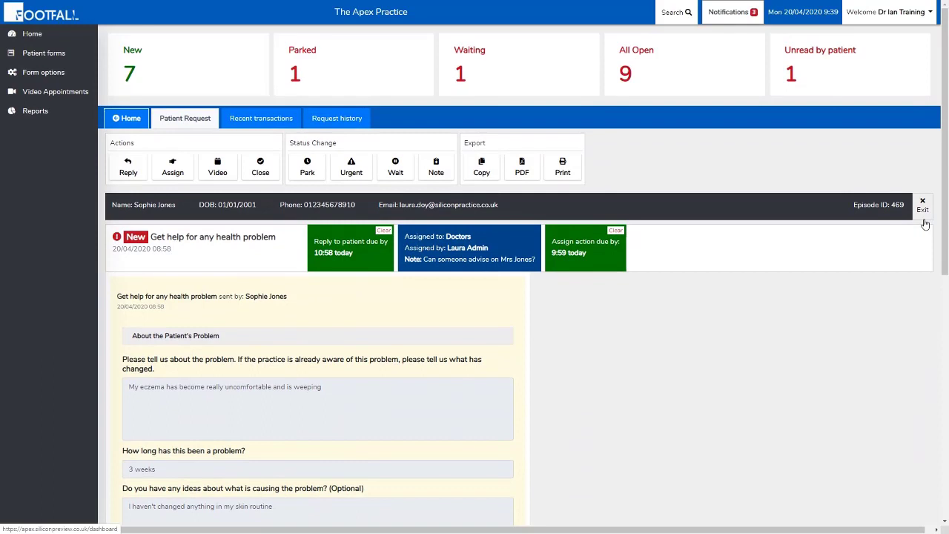
Review the patient's recent transactions and request history, then return to the request details.
click(250, 119)
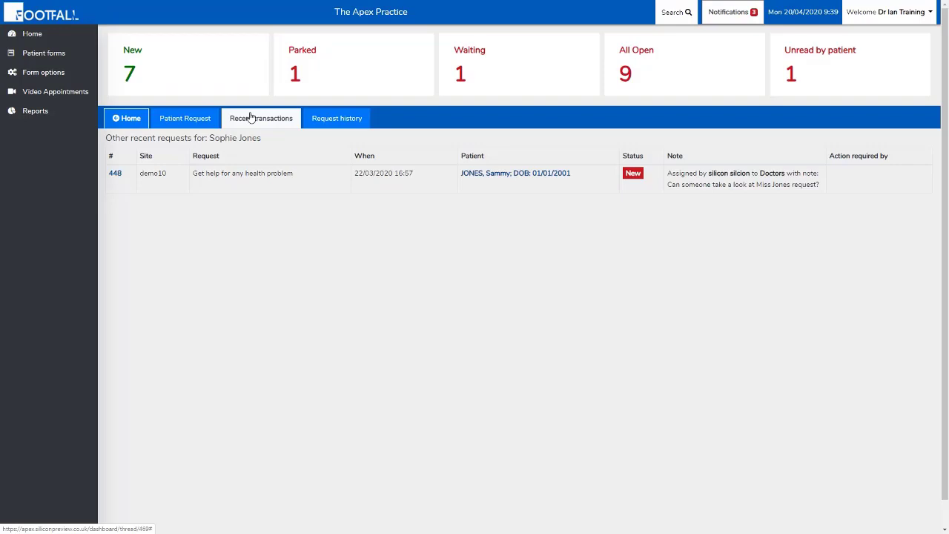
click(321, 121)
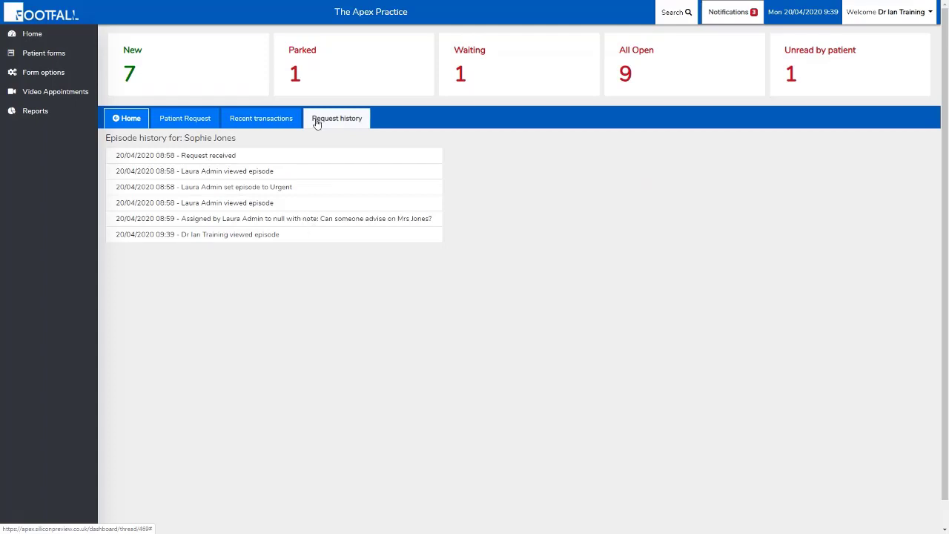
click(191, 126)
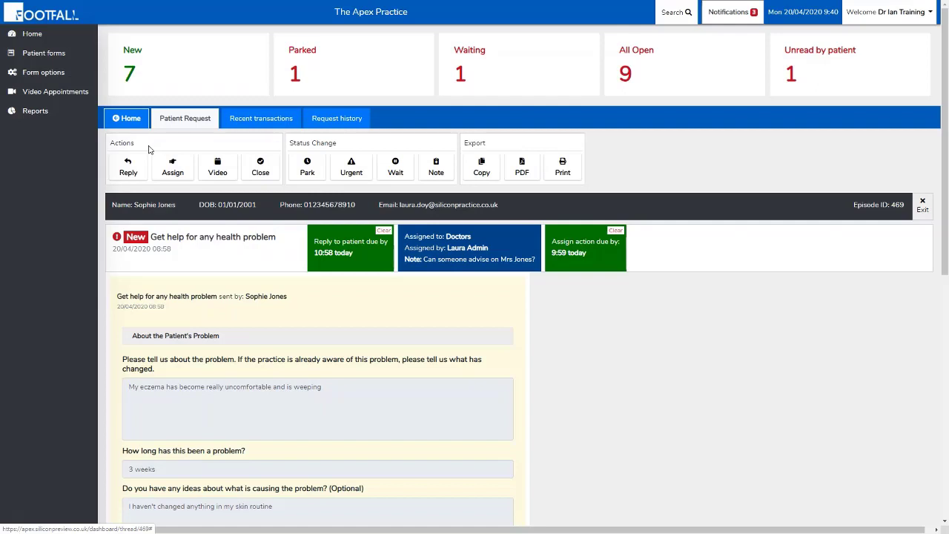
Paste the 3pm video appointment reply, check the Link and Forms options, and allow patient replies.
click(137, 169)
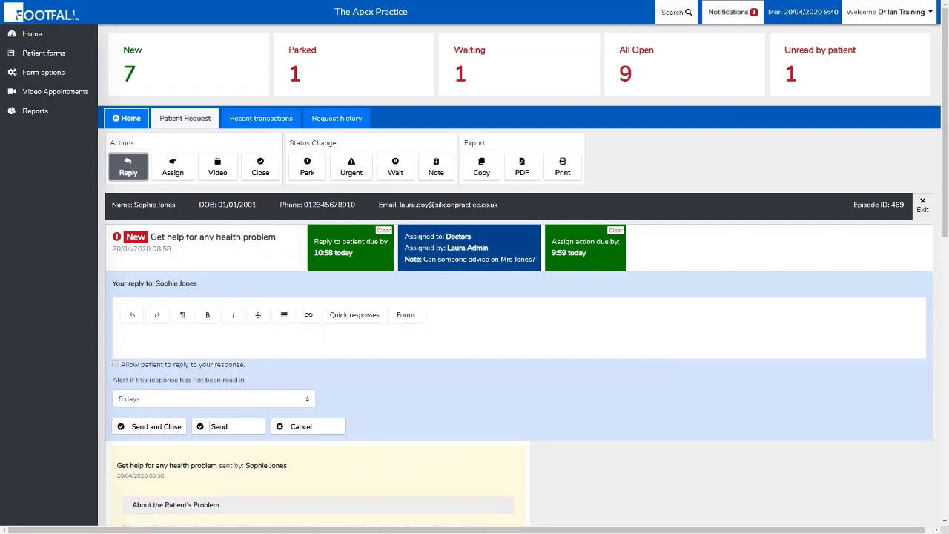
text(Hi Sophie, Are you able to attend a video appointment at 3pm today? Kind regards Dr Ian Training)
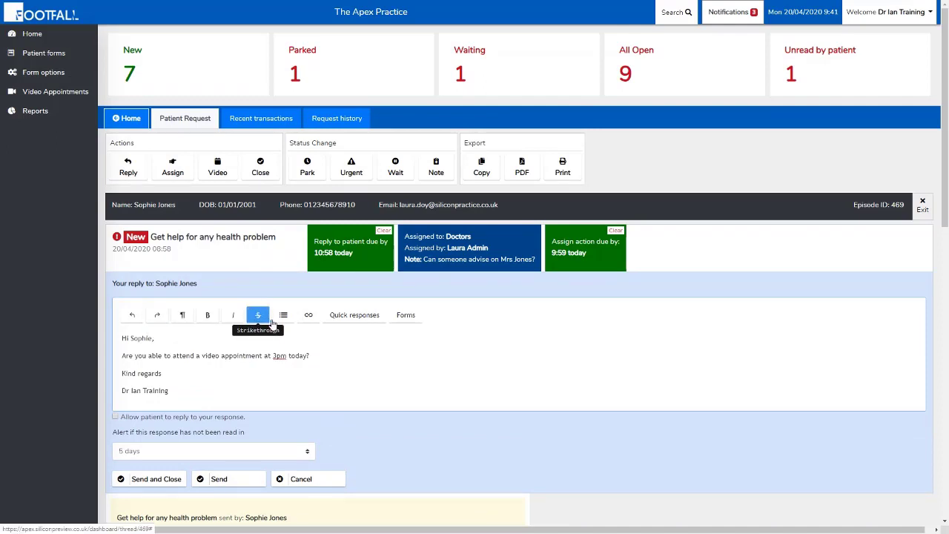
click(310, 318)
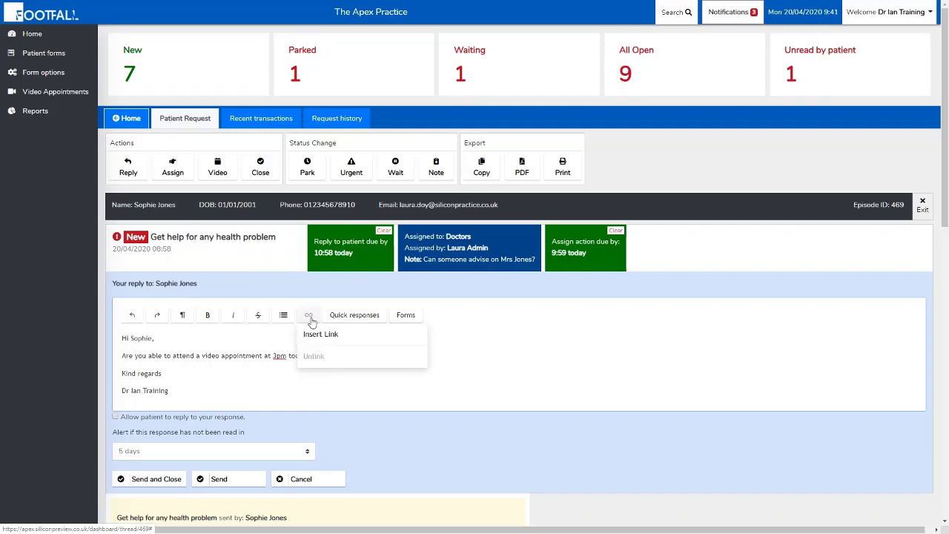
click(371, 316)
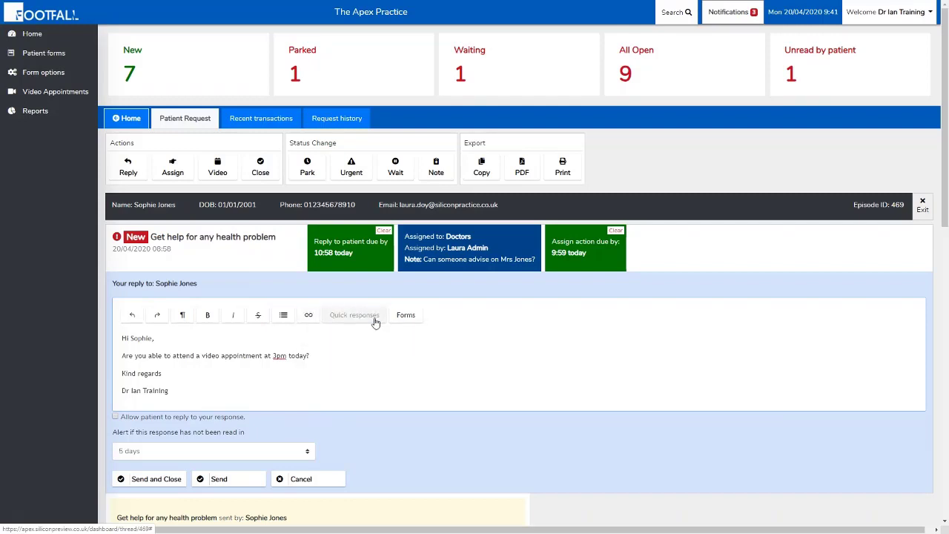
click(404, 317)
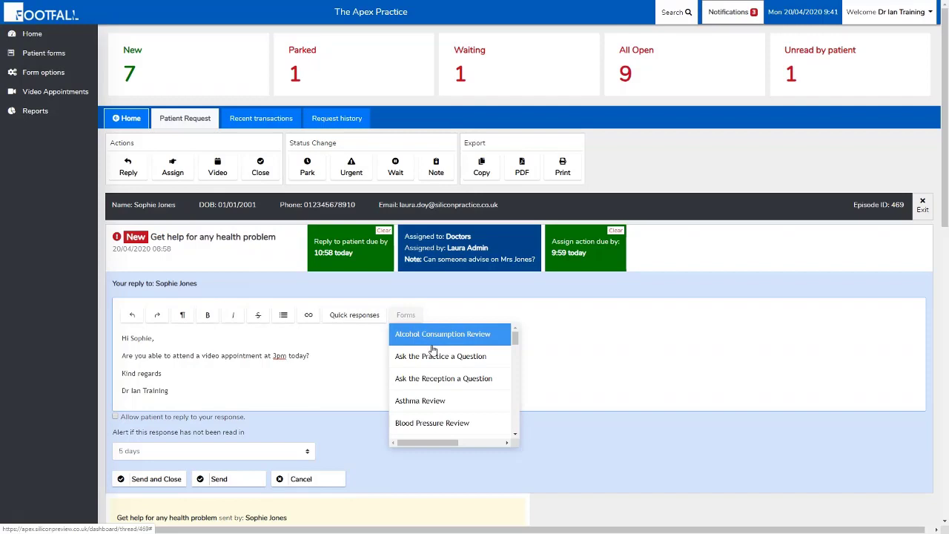
click(354, 376)
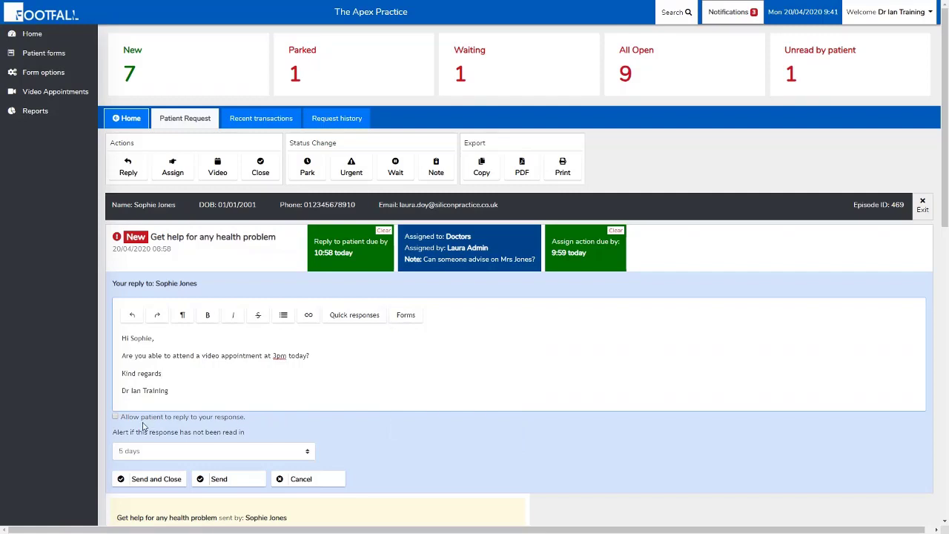
click(115, 417)
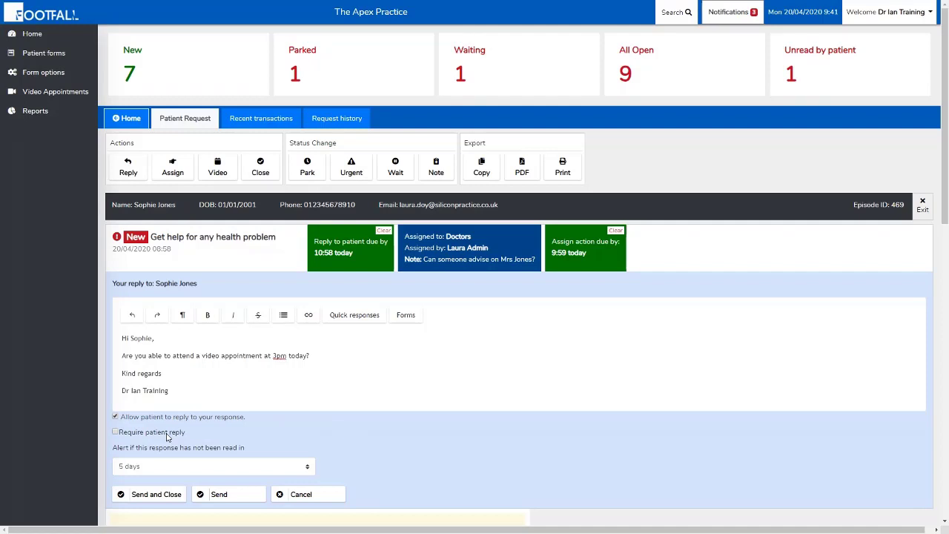
Change the reply's unread alert from 5 days to 1 hour.
click(170, 467)
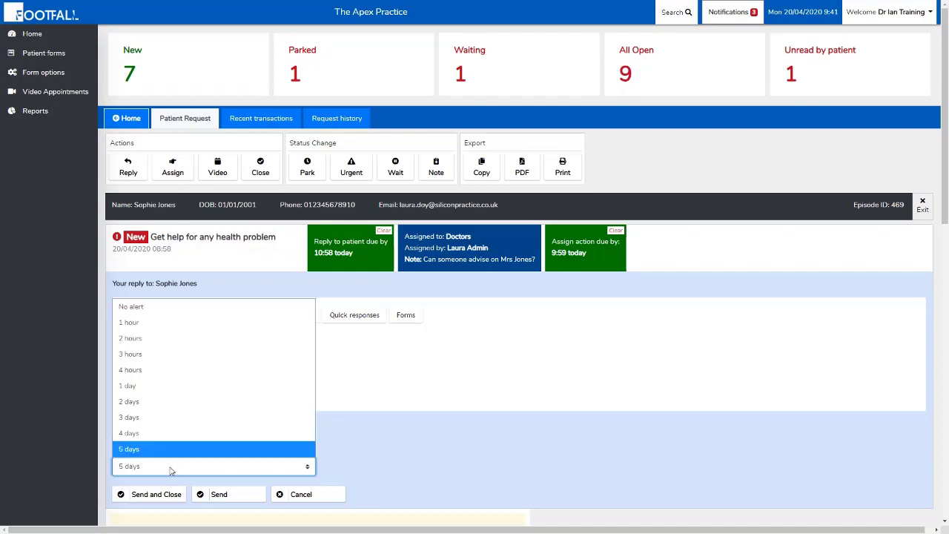
click(183, 324)
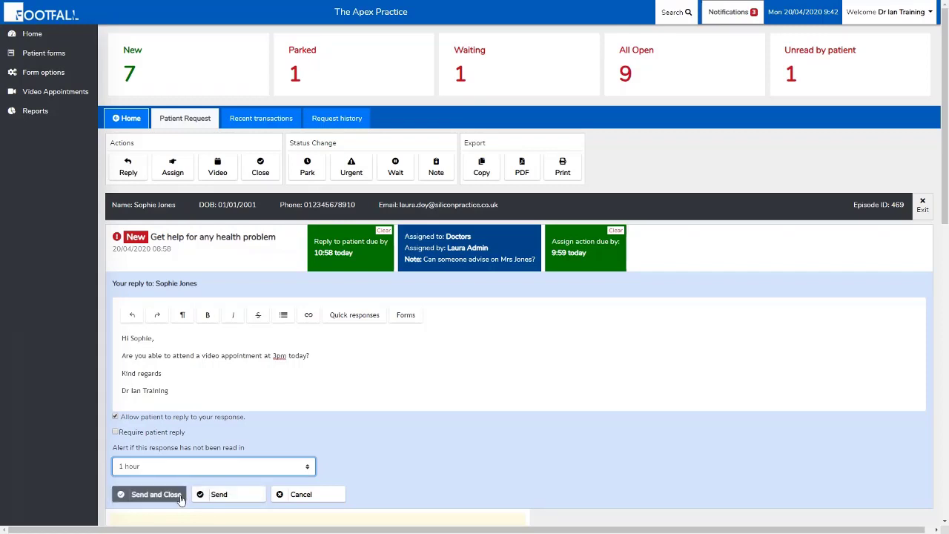
Tick 'Require patient reply' so the button becomes Send and Wait.
click(147, 439)
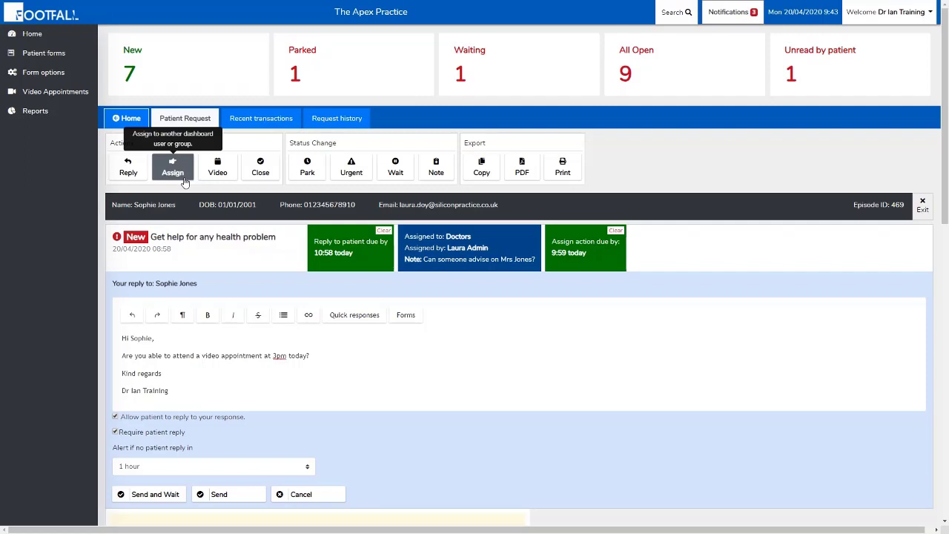
Assign the request to Receptionists with a note to book the patient an appointment and a 1-hour alert.
click(184, 181)
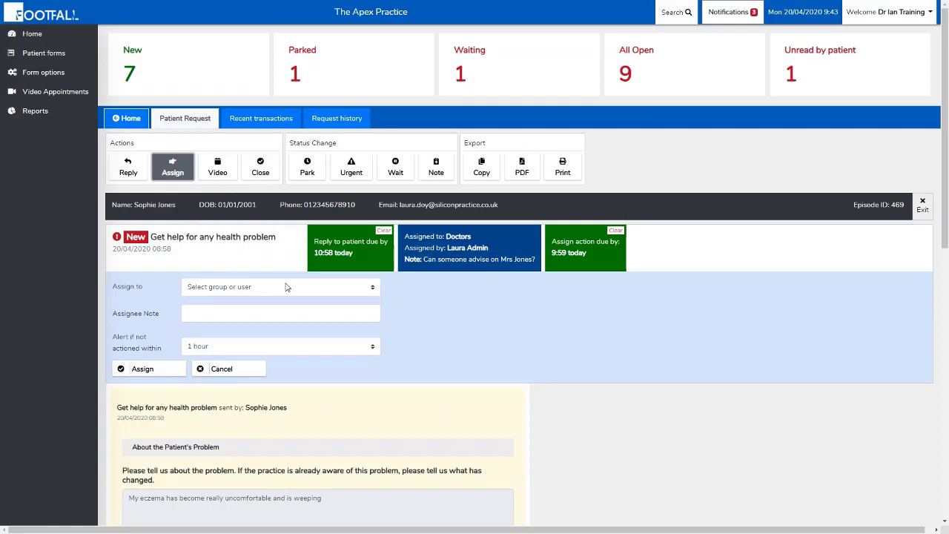
click(286, 289)
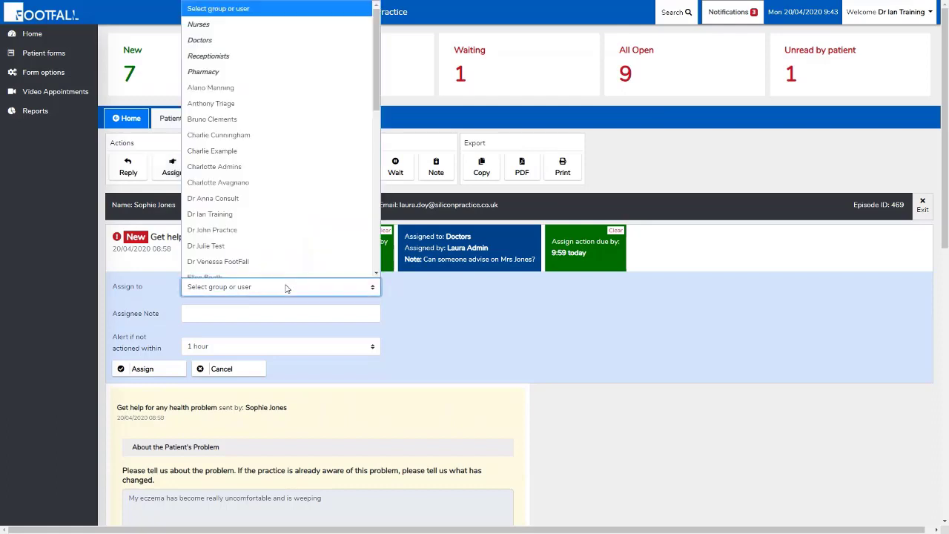
mouse_move(375, 57)
mouse_down()
mouse_move(371, 219)
mouse_move(374, 52)
mouse_up()
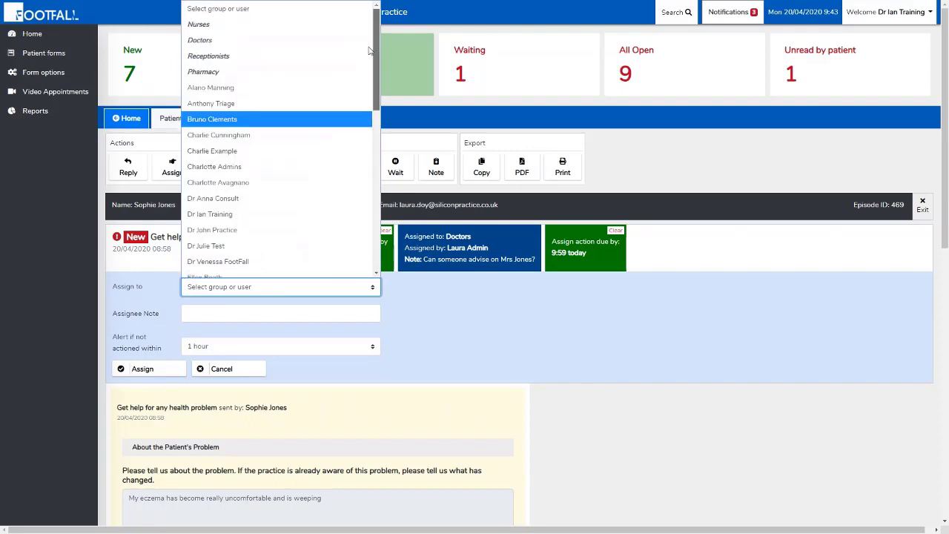
click(237, 65)
click(218, 312)
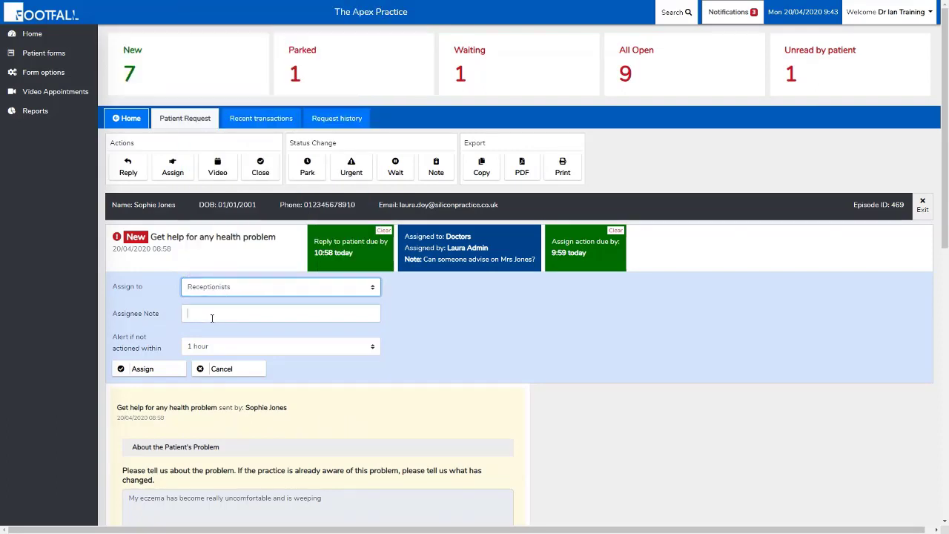
text(Can you b)
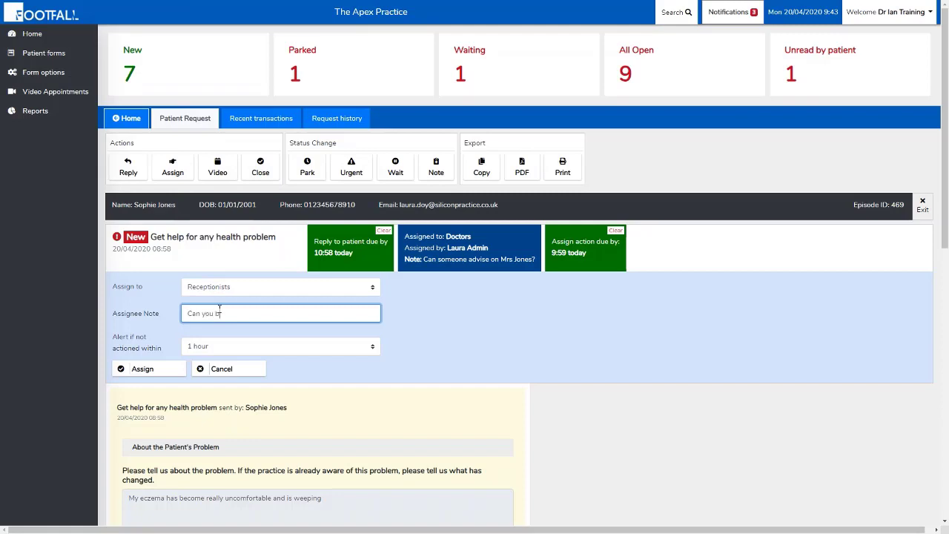
text(ook an appointment for Sophie?)
click(279, 349)
click(274, 350)
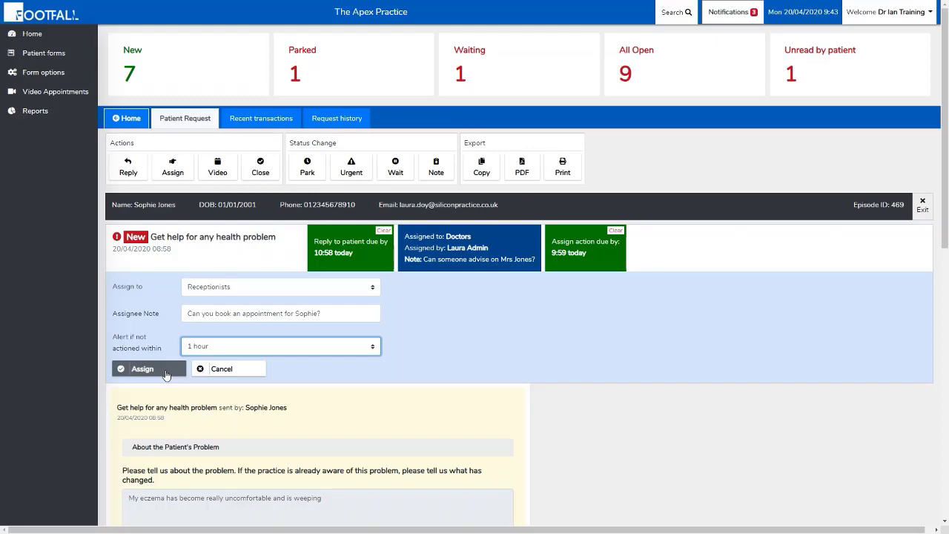
click(215, 171)
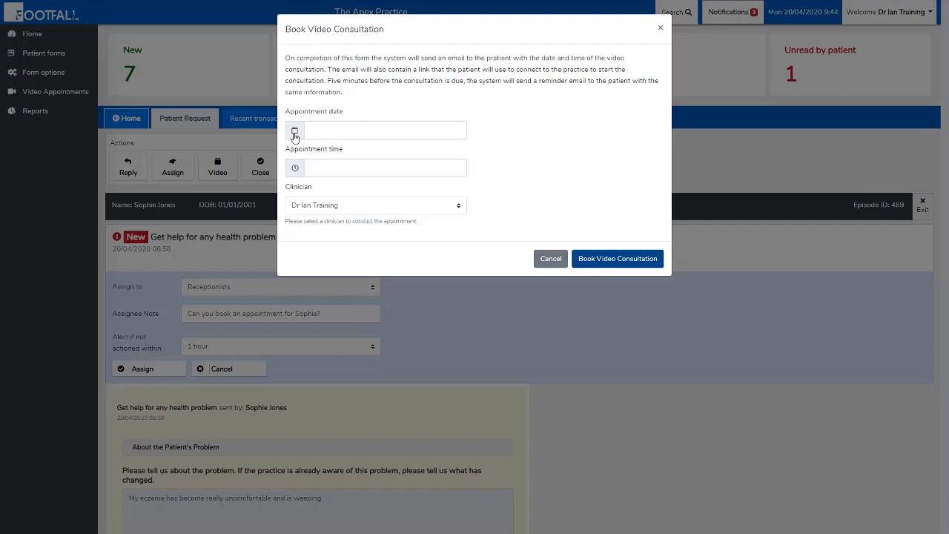
Book the video consultation for 21 April 2020, correcting the time from 14:45 to 15:00.
click(294, 134)
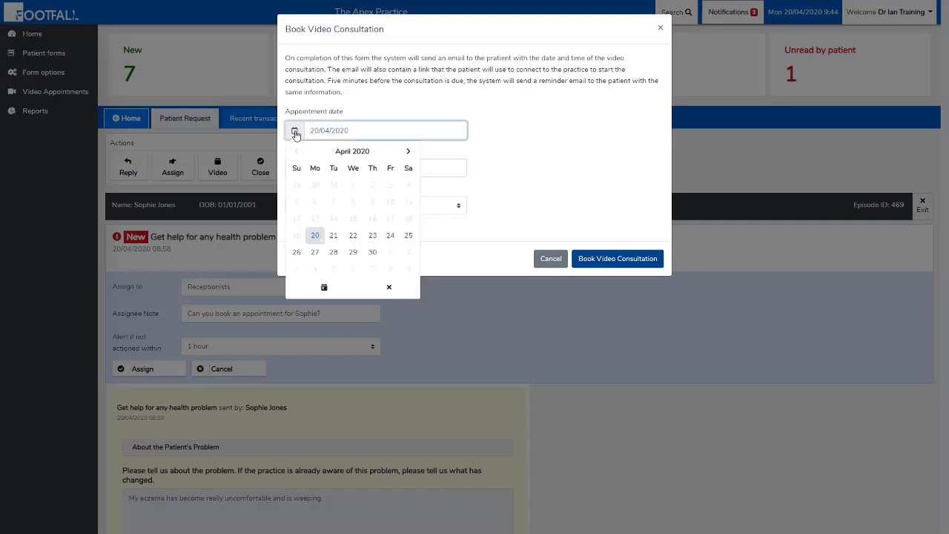
click(333, 237)
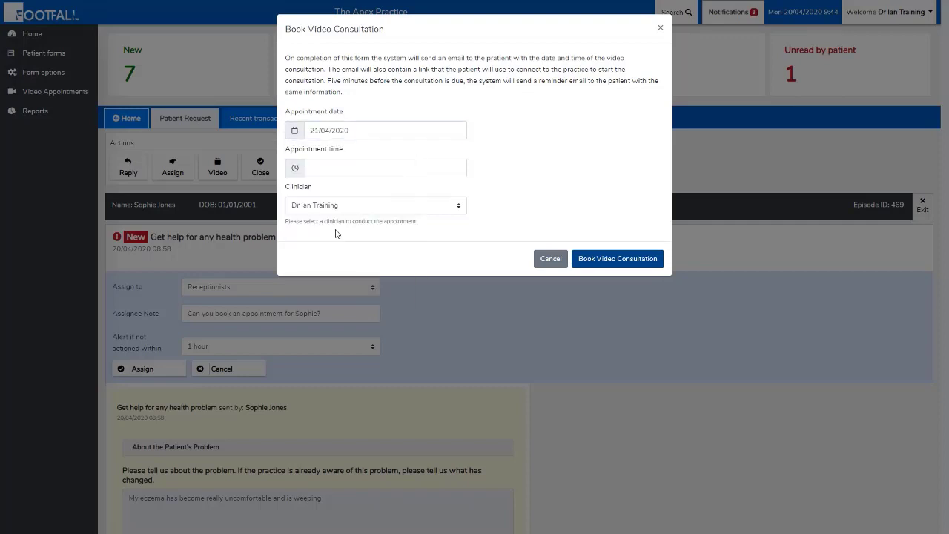
click(331, 164)
text(14:45)
click(328, 240)
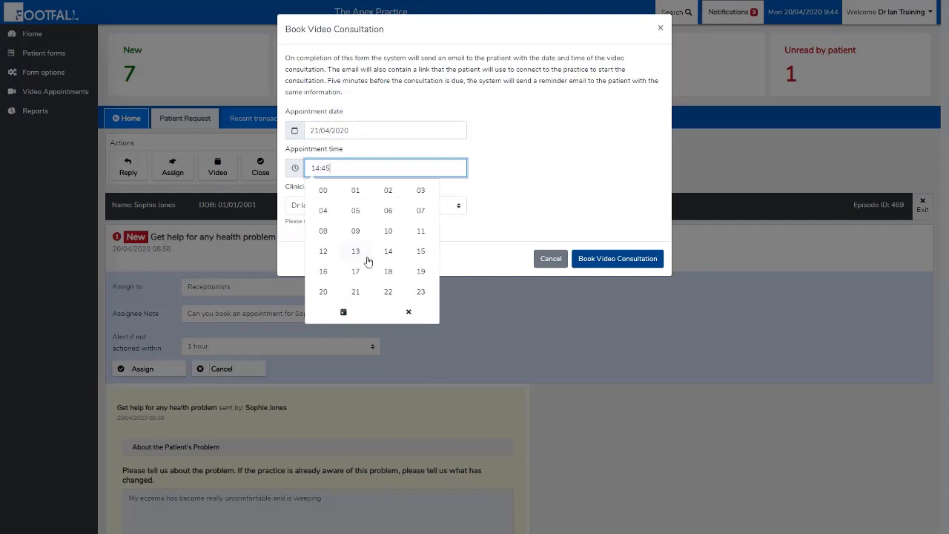
click(421, 252)
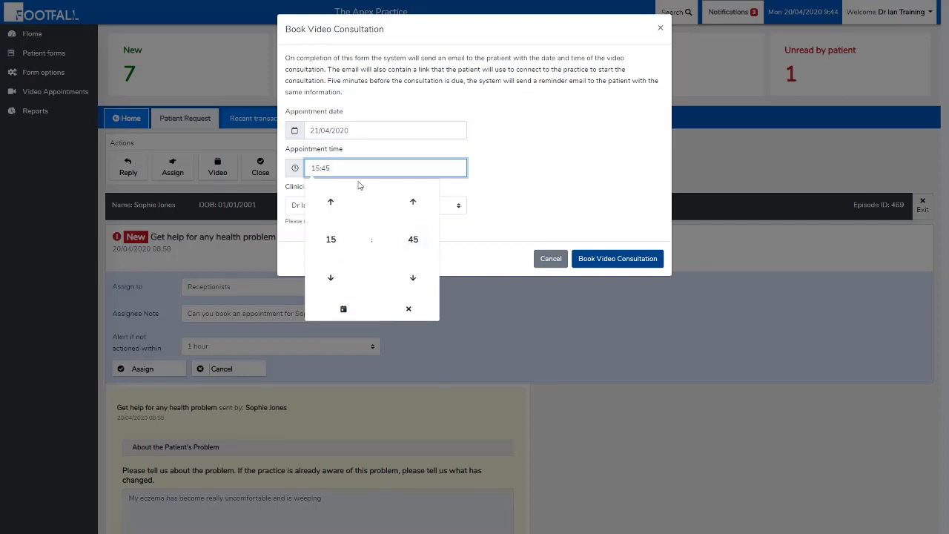
key(BackSpace)
key(BackSpace)
text(00)
click(502, 171)
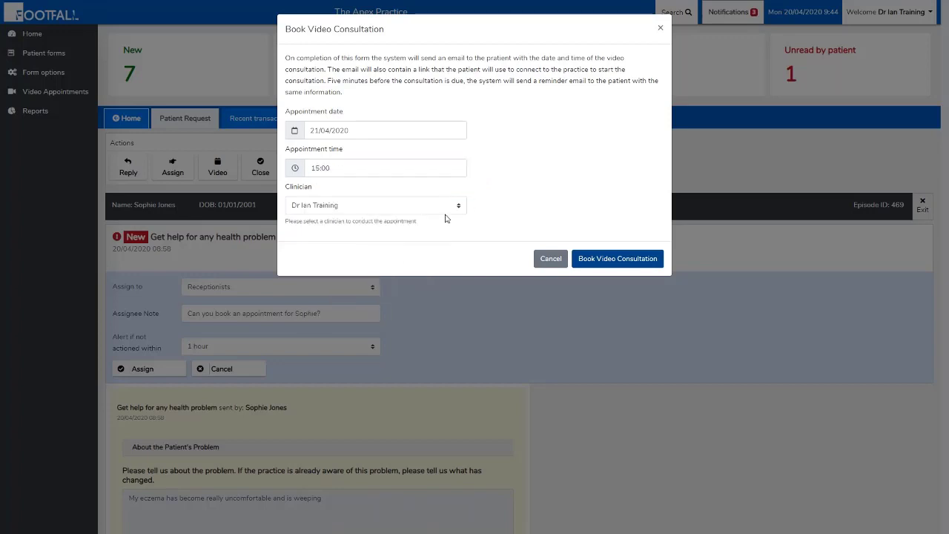
click(615, 260)
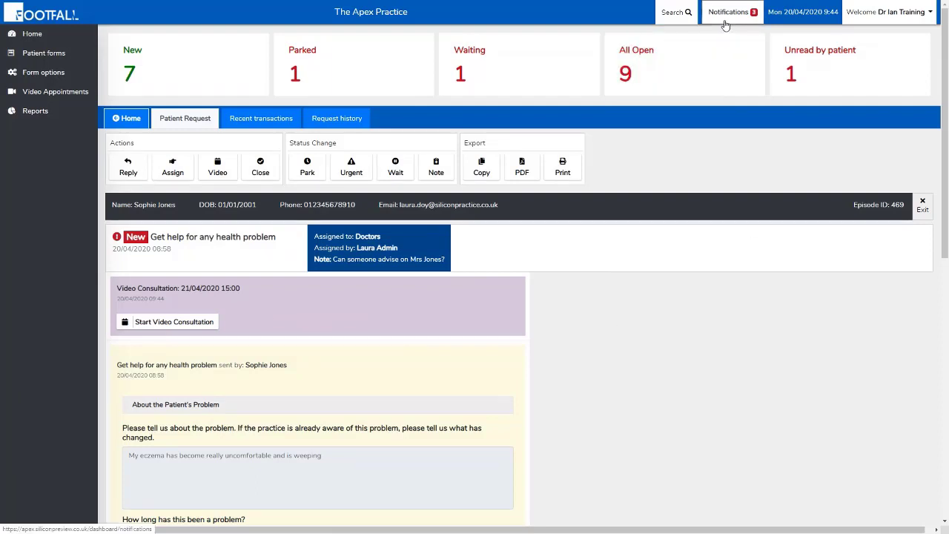
Open the Closing this episode panel from the Actions group.
click(262, 178)
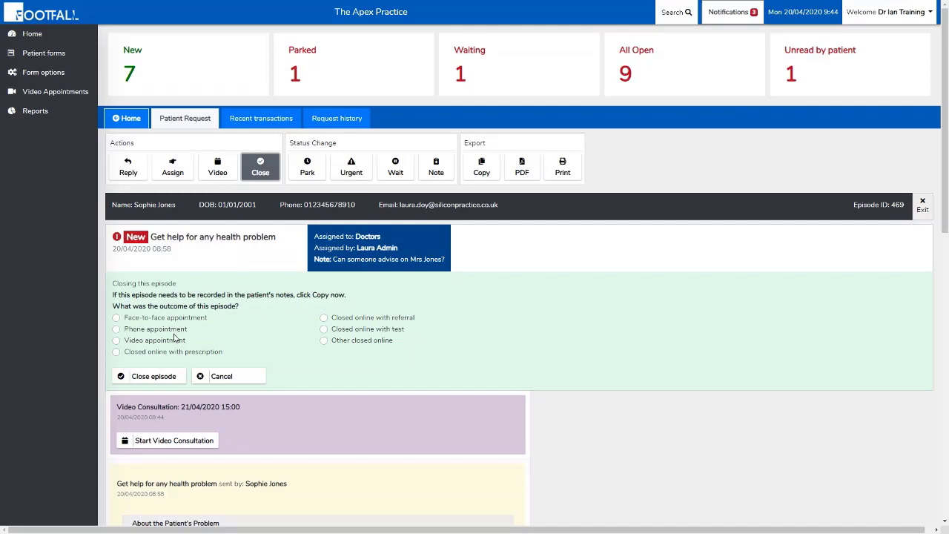
Close the episode with the Video appointment outcome.
click(173, 341)
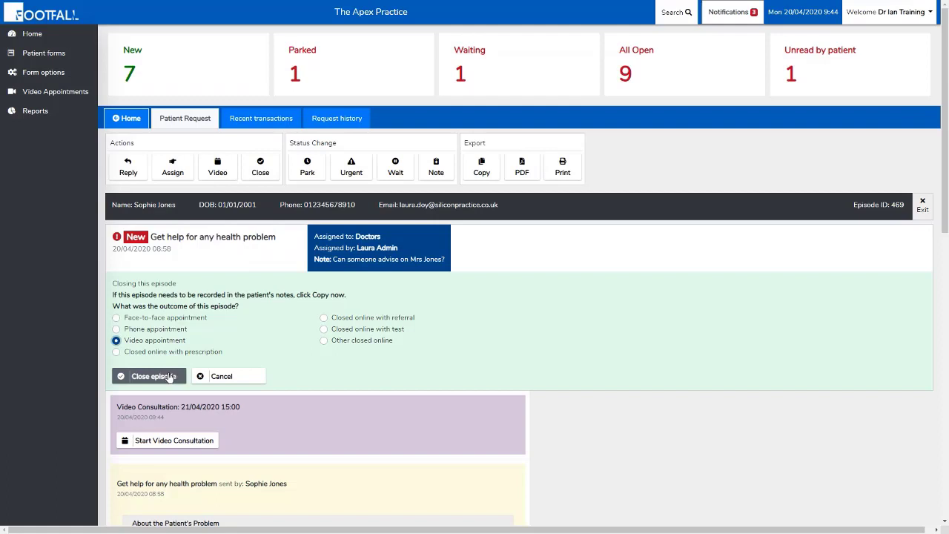
click(169, 378)
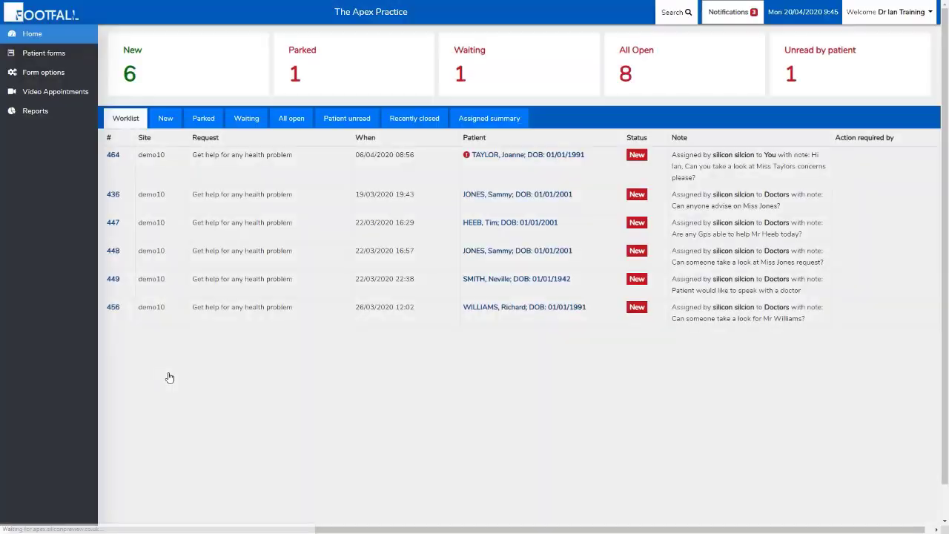
Reopen the just-closed health request from Recently closed as New, bringing counts to 7 new and 9 open.
click(435, 122)
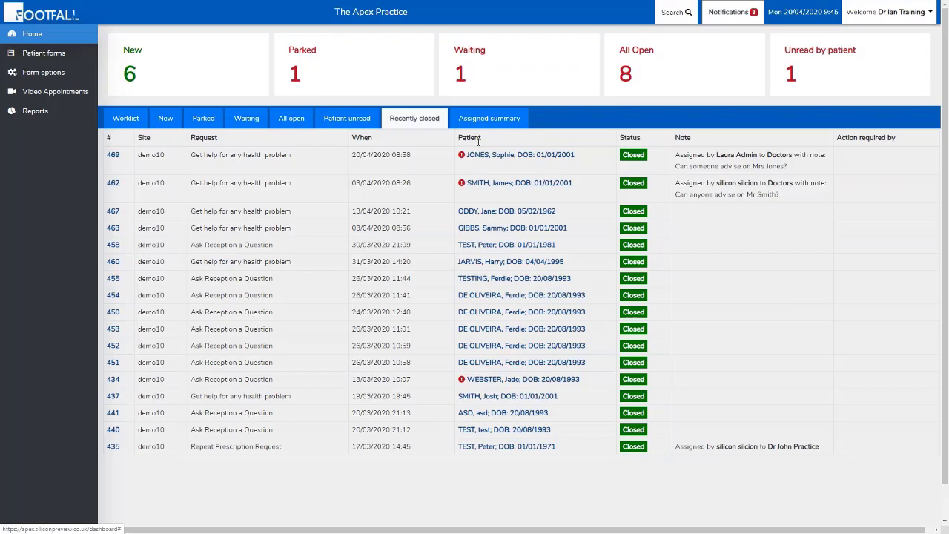
click(495, 156)
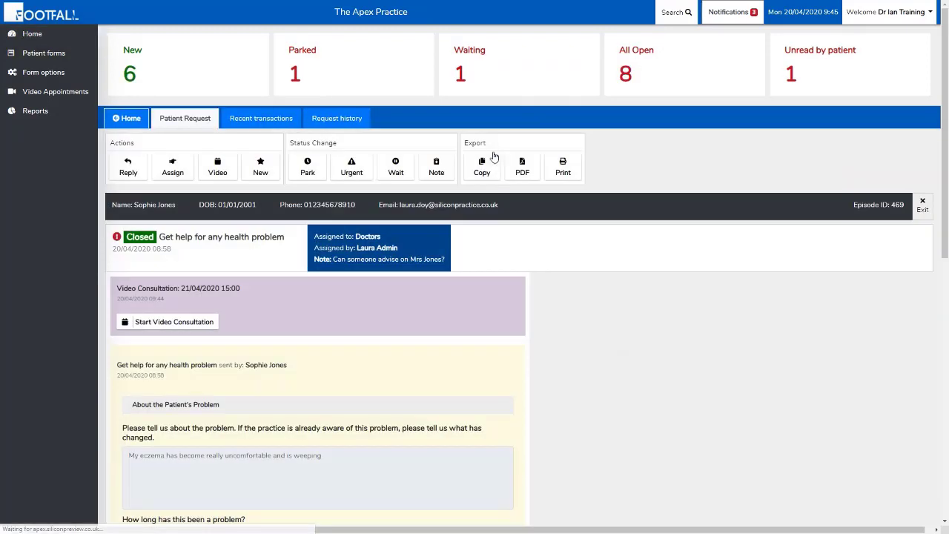
click(261, 167)
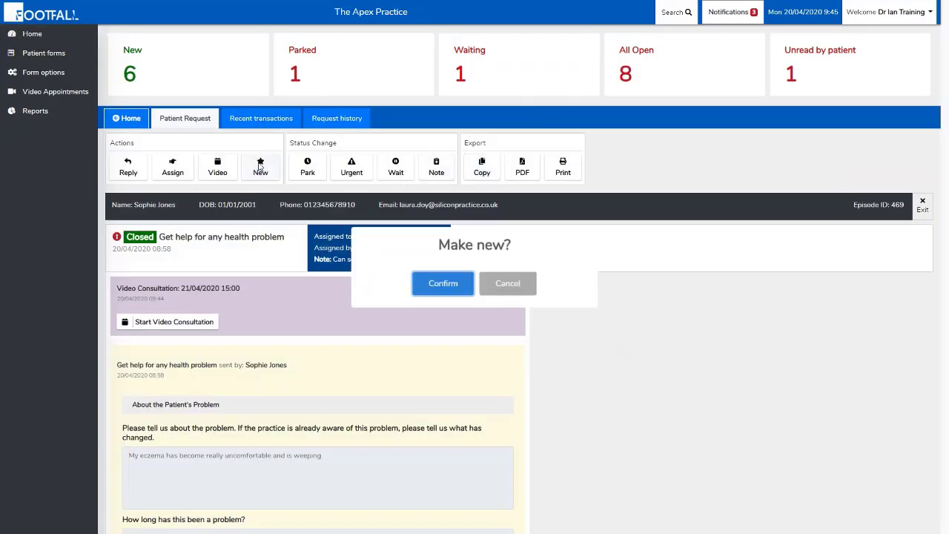
click(440, 290)
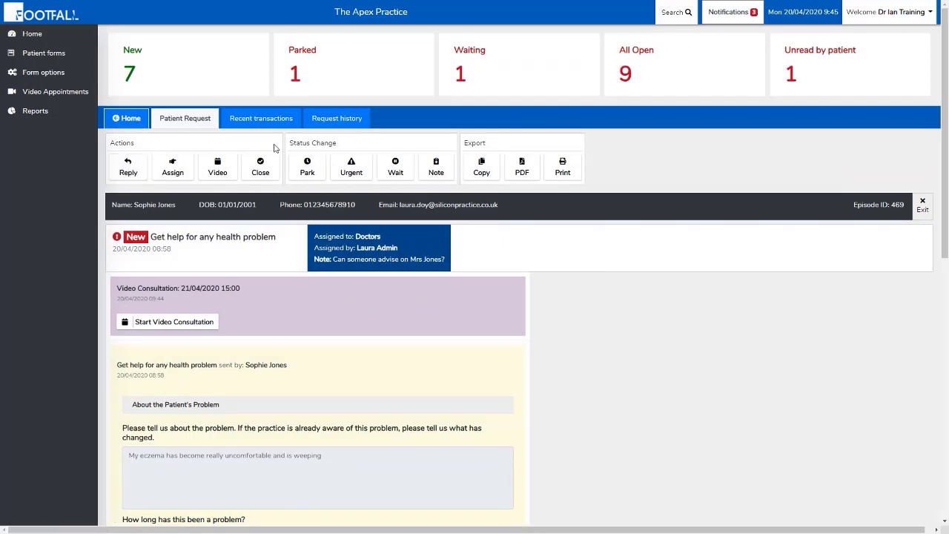
Bring up the park form for the reopened request, keeping the alert at No alert.
click(311, 172)
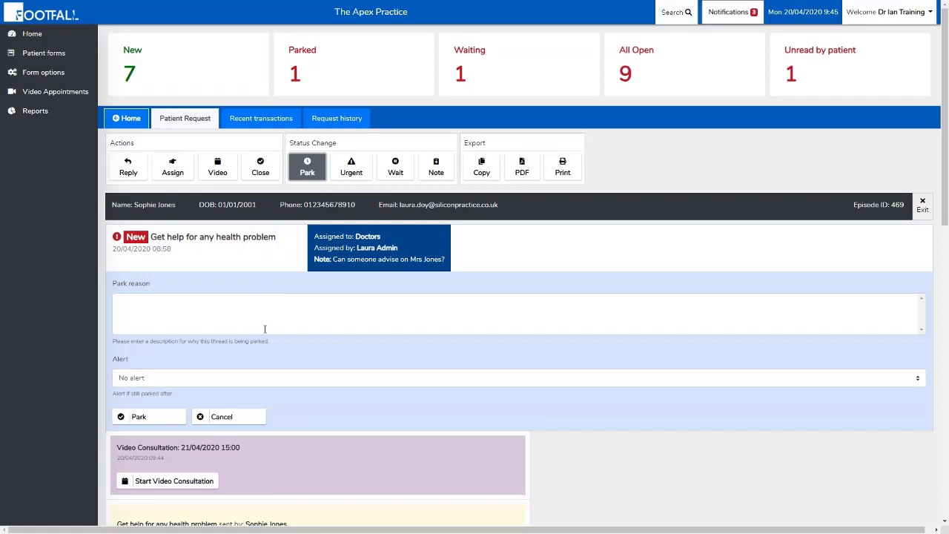
click(260, 379)
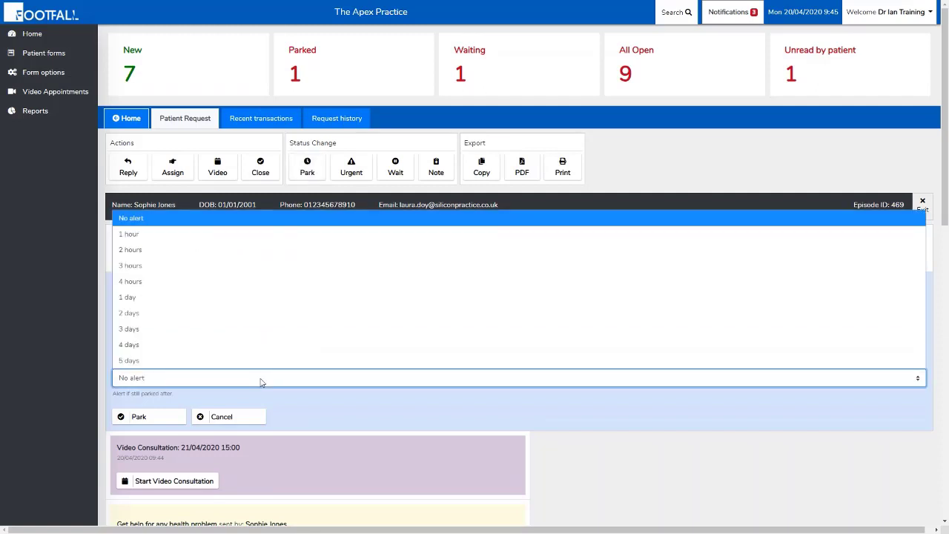
click(260, 380)
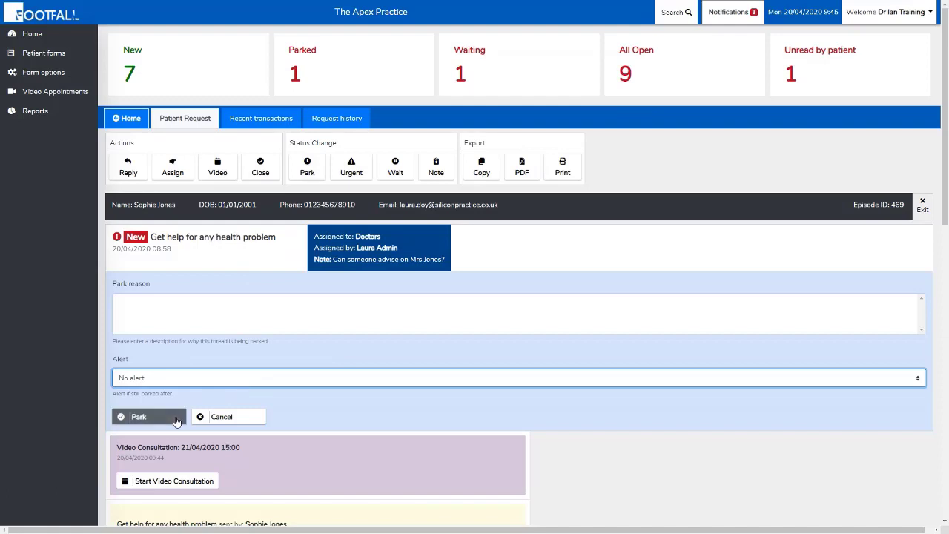
click(362, 173)
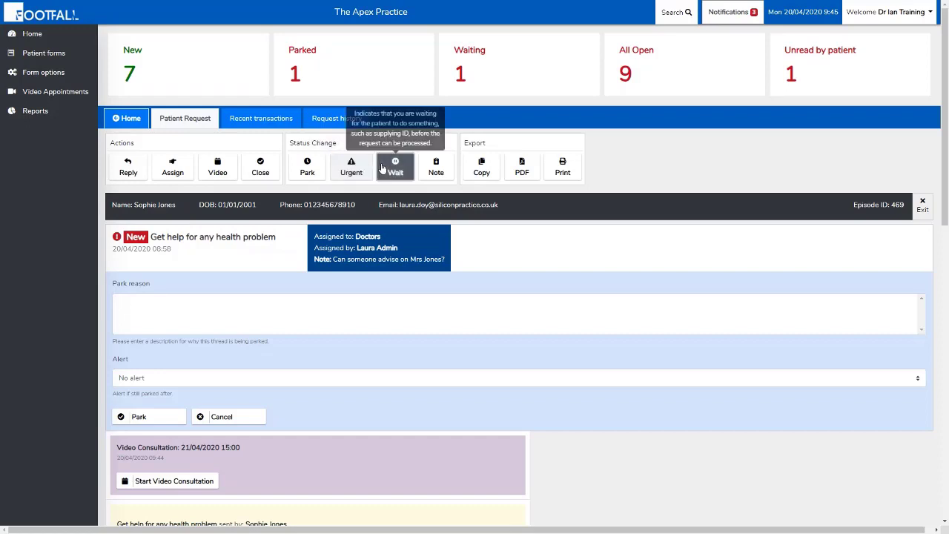
Switch from the Wait reason form to an empty note box for the episode.
click(385, 168)
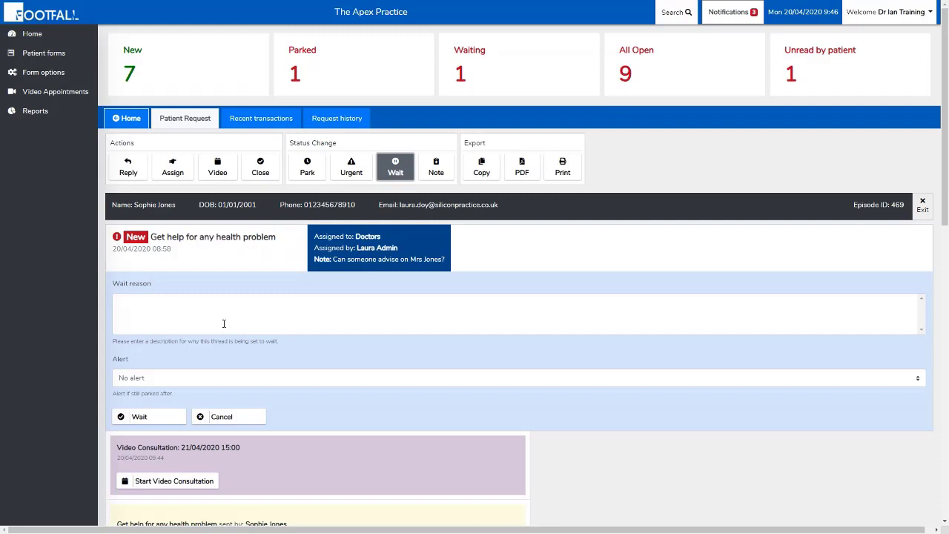
click(436, 167)
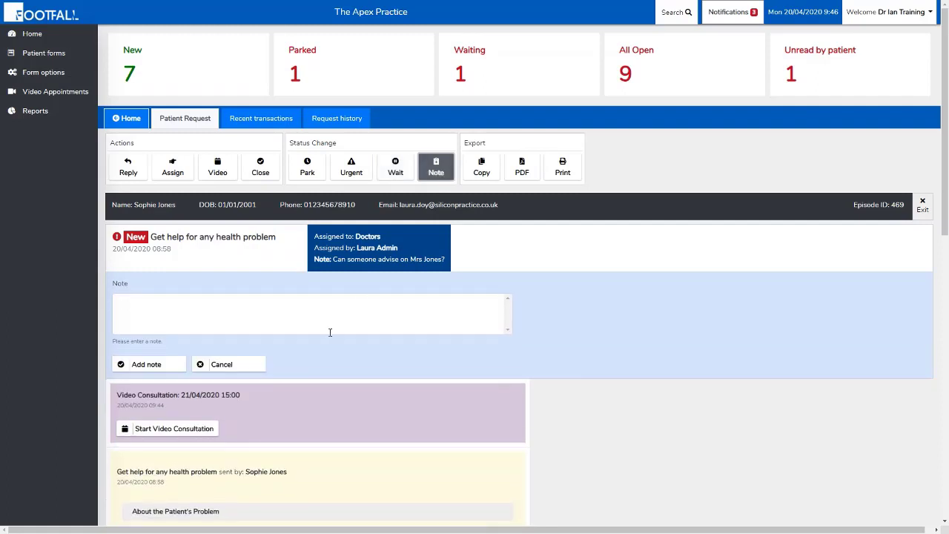
Add the note 'Appointment booked for 3pm' to the request and copy the episode to the clipboard.
click(325, 323)
text(Appo)
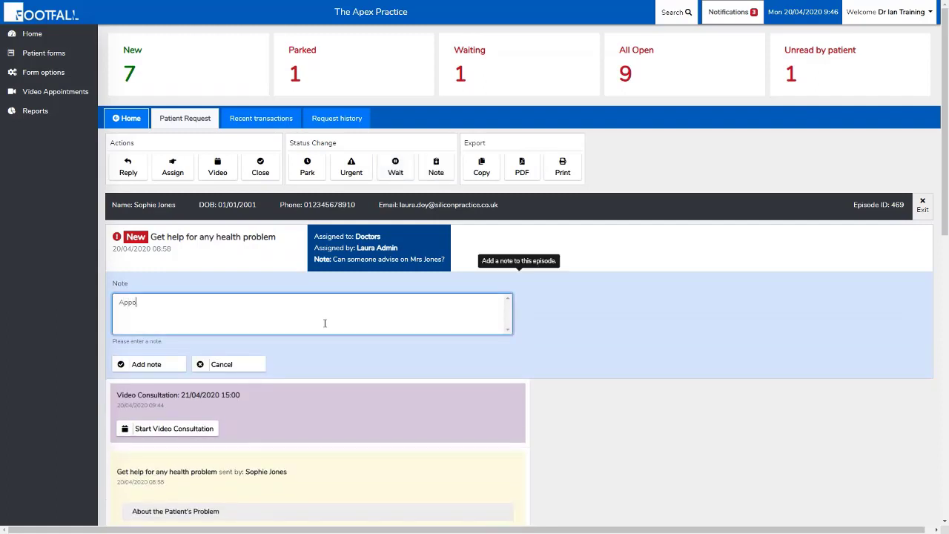
text(intment booked for 3pm)
click(170, 365)
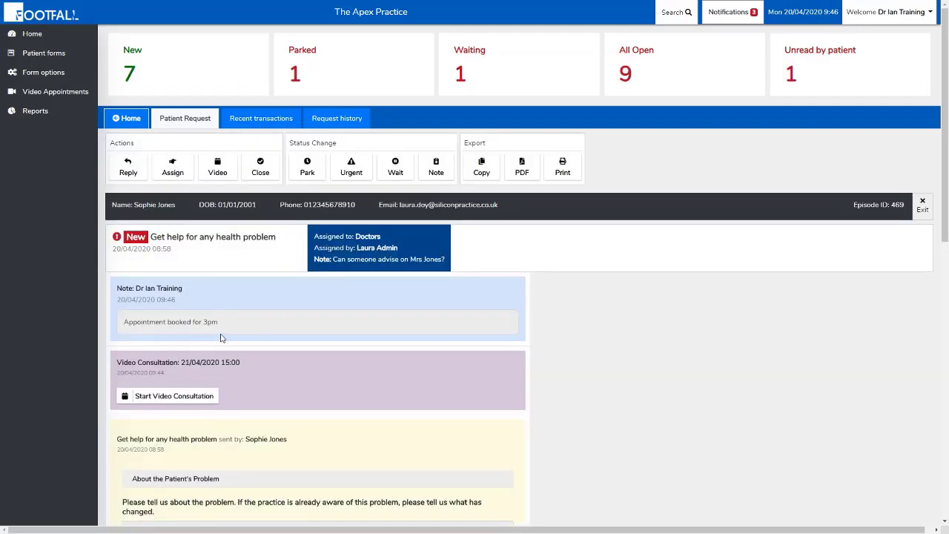
click(490, 172)
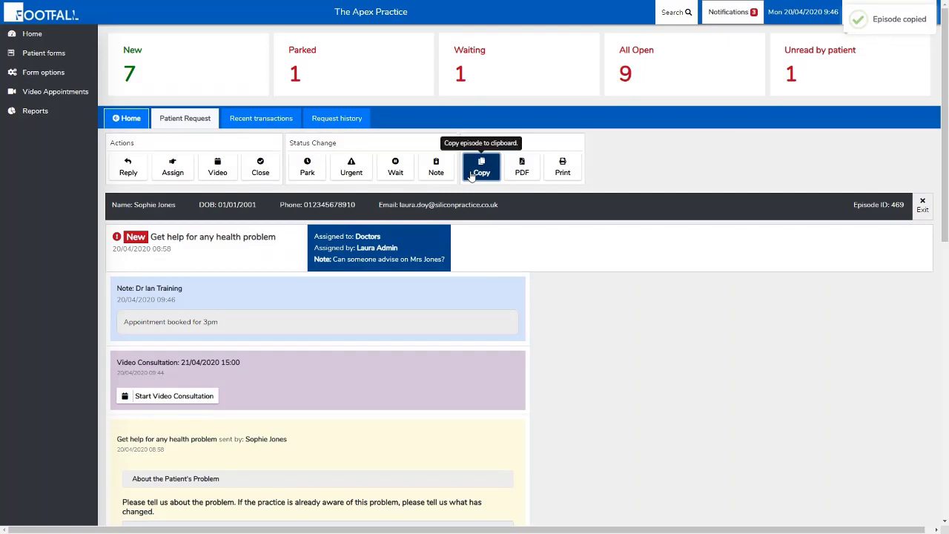
Download the episode as a PDF file.
click(516, 172)
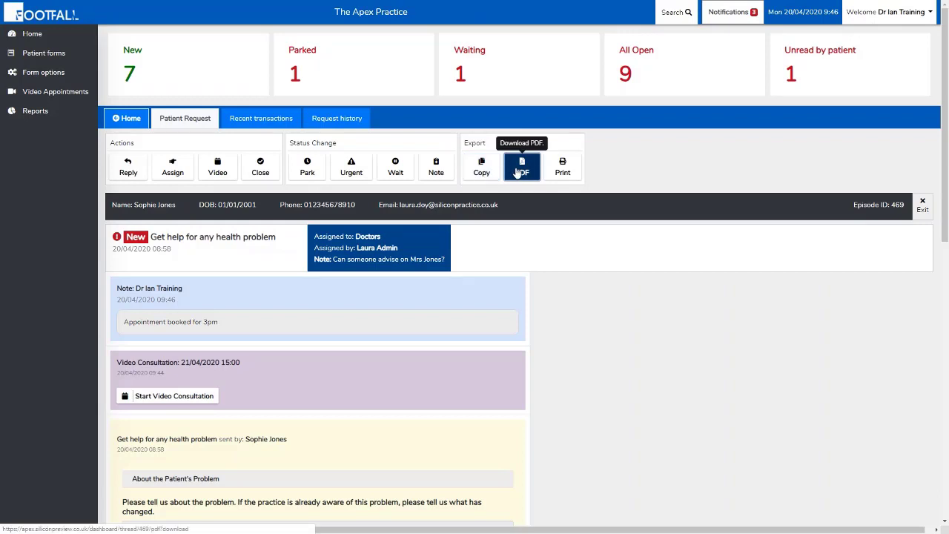